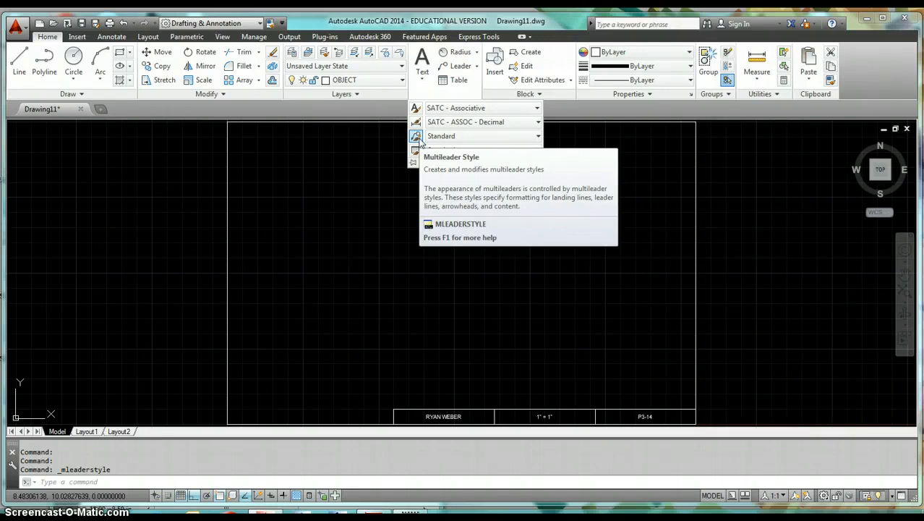
Step: Close Drawing11.dwg and discard its changes
left_click(419, 274)
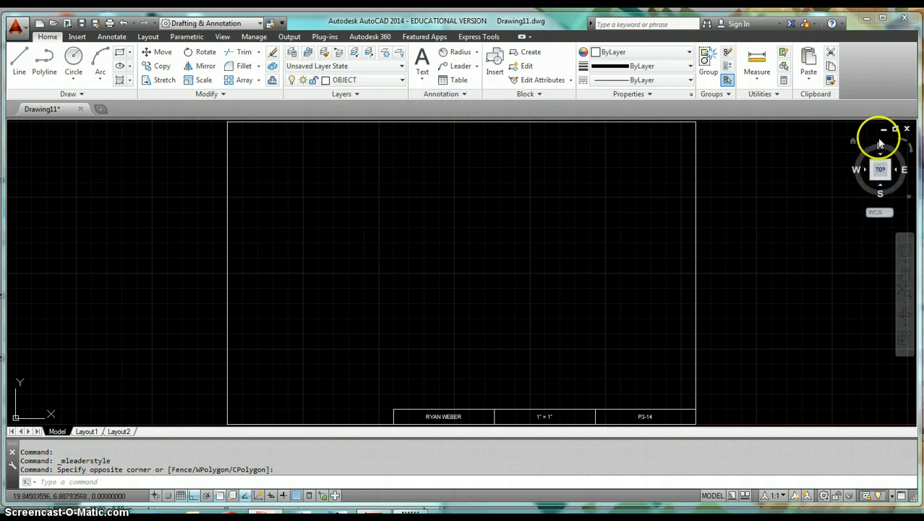
left_click(906, 129)
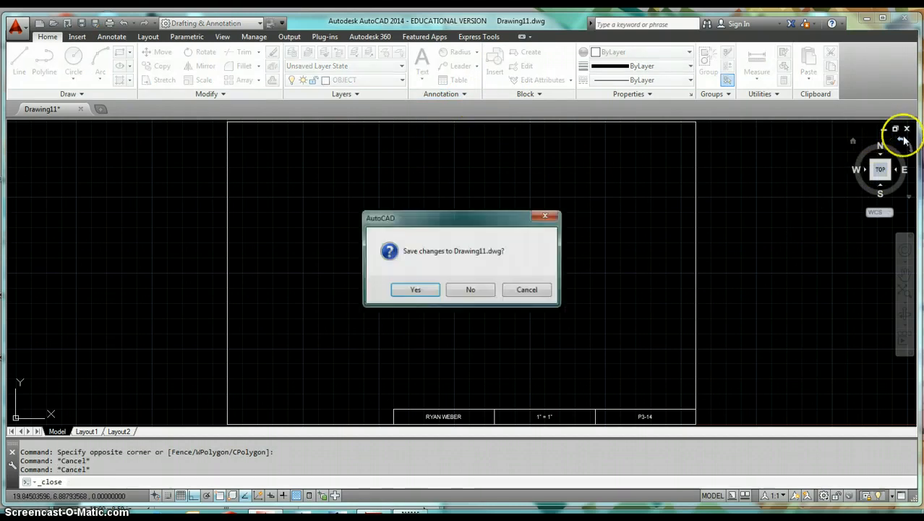
left_click(468, 291)
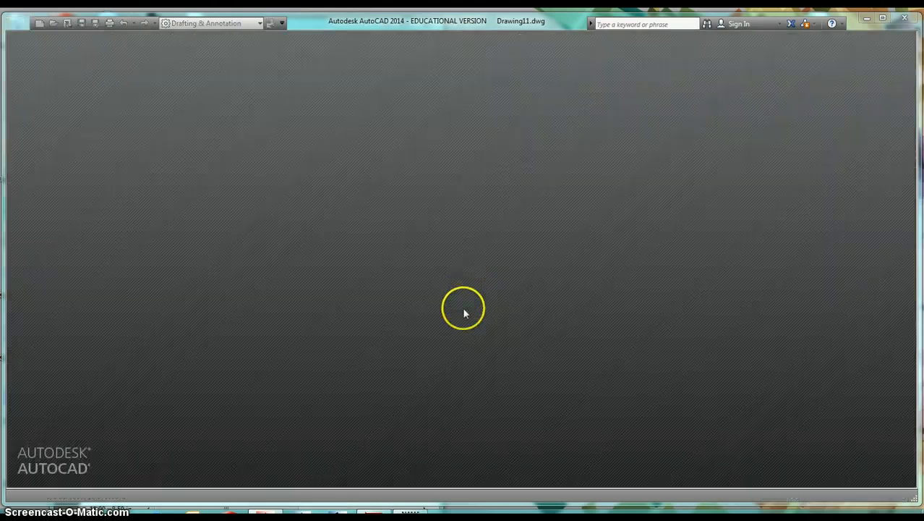
Step: Start a new drawing from the acad - ASSOC template
left_click(39, 23)
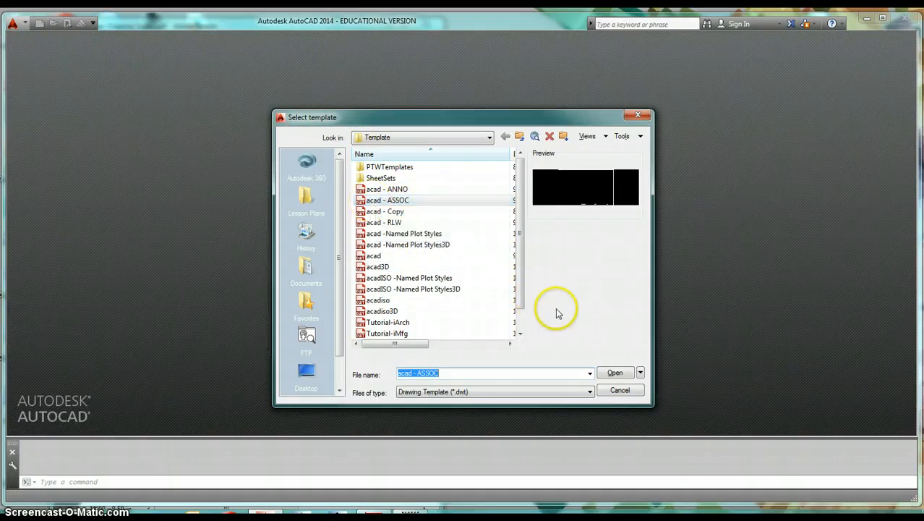
left_click(613, 372)
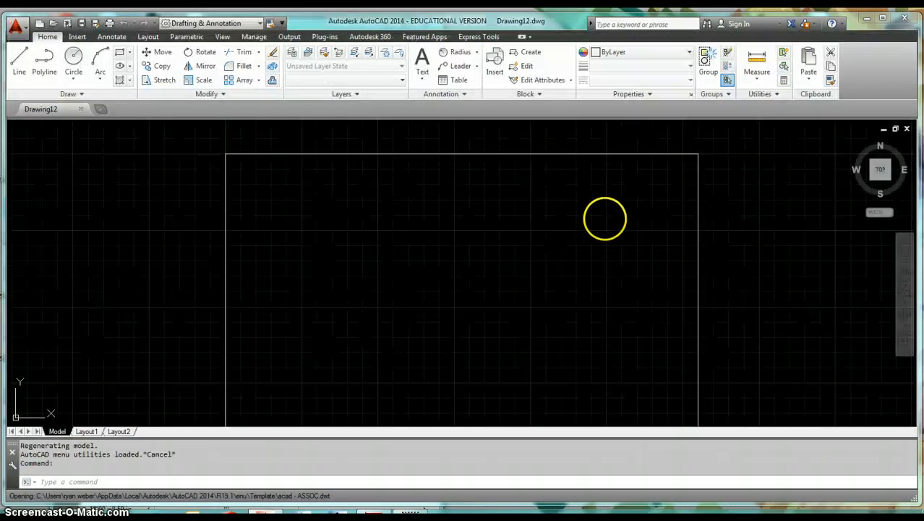
middle_click(514, 217)
middle_click(514, 217)
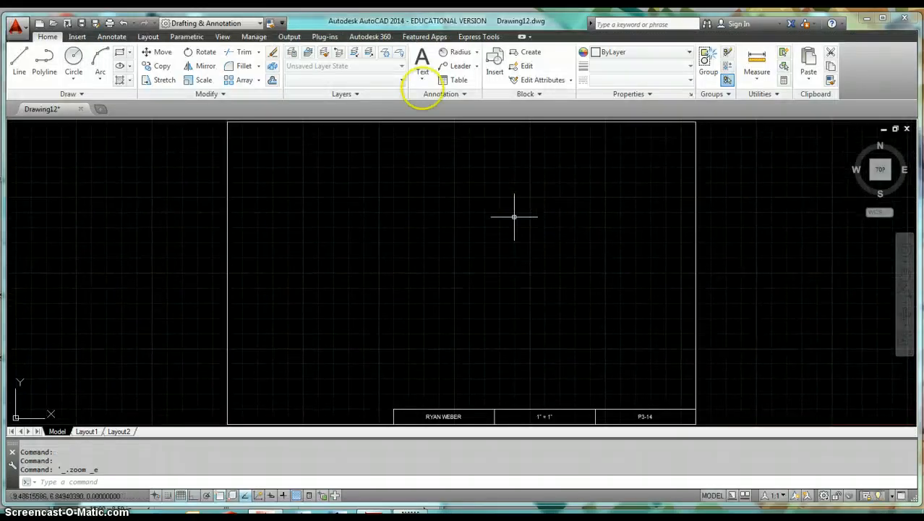
Step: Create a multileader style named "SATC - ASSOC - Arrow" based on the Standard style
left_click(441, 94)
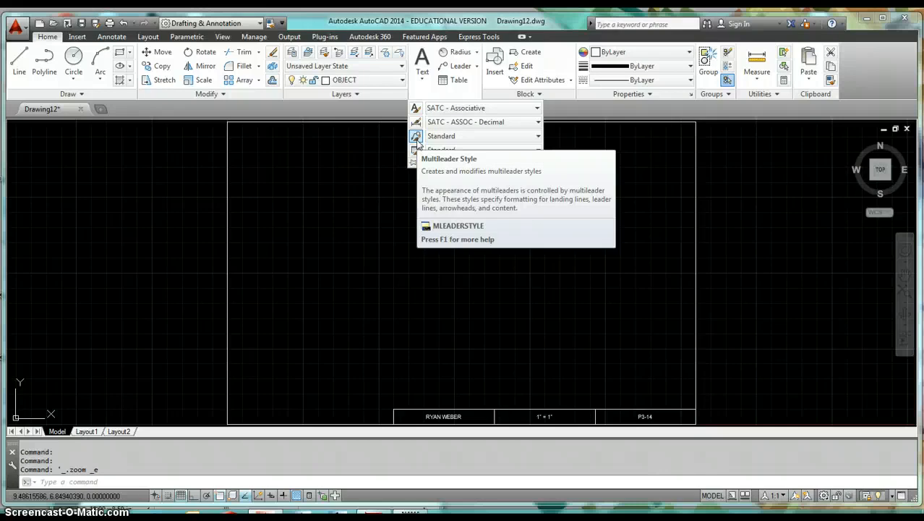
left_click(416, 139)
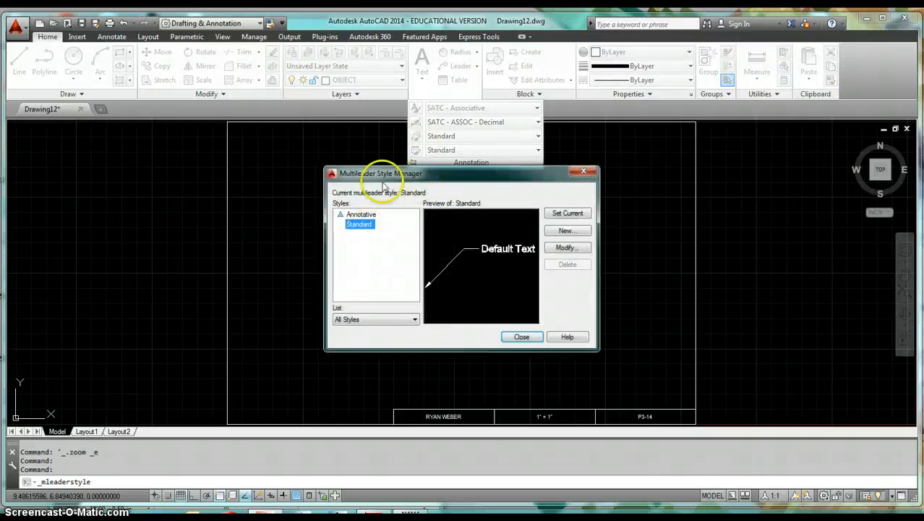
left_click(565, 231)
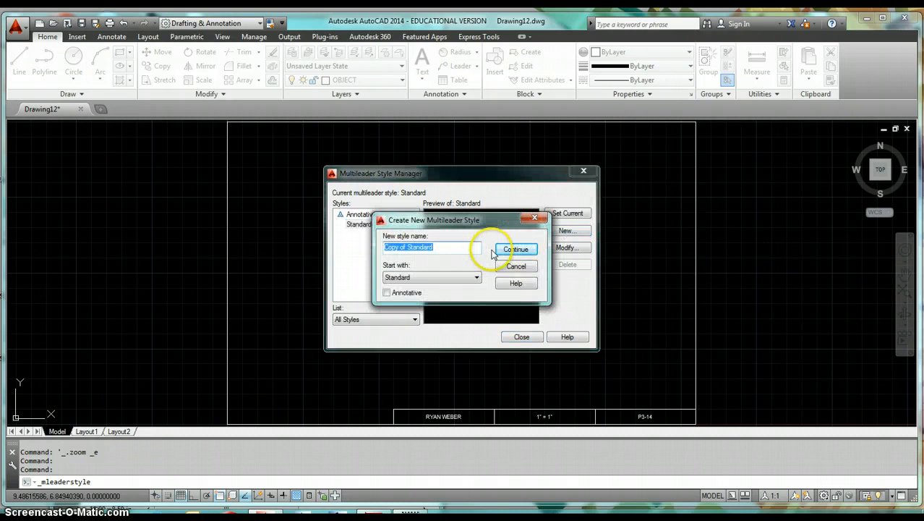
type("SATC - ASSOC - Arrow")
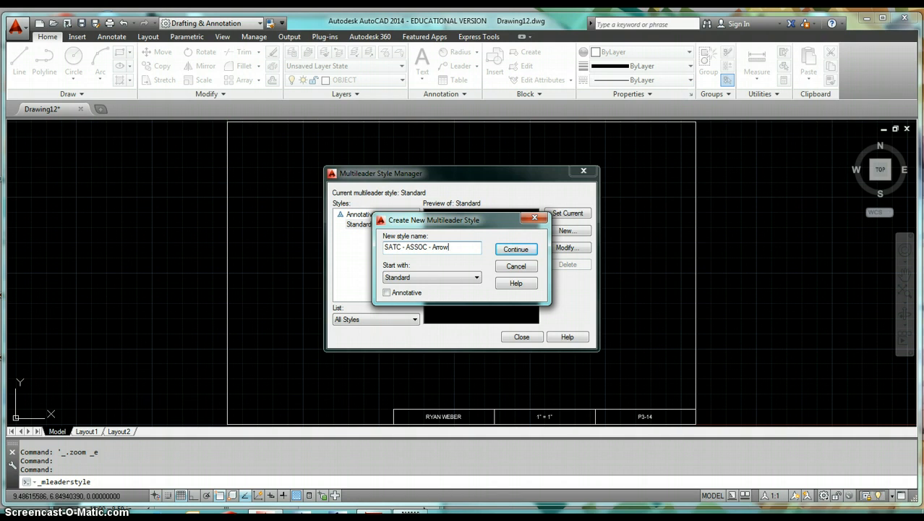
left_click(514, 249)
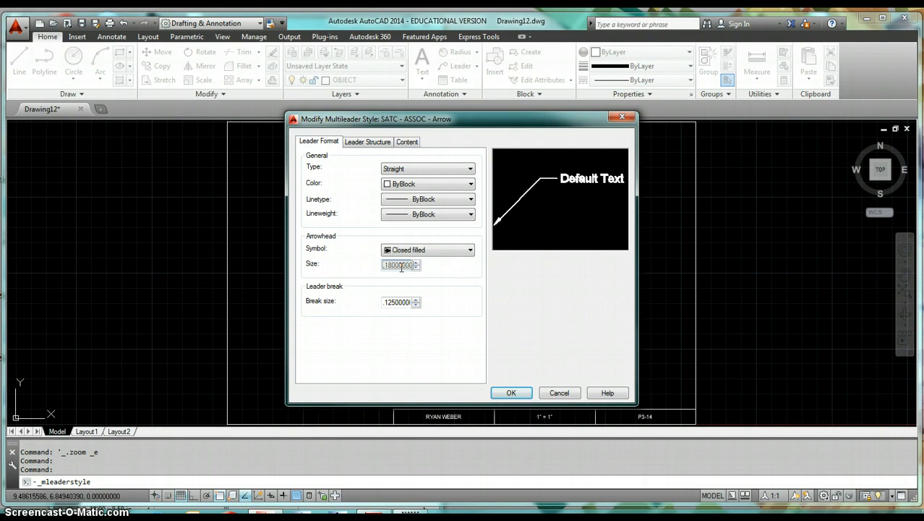
Step: Set the Arrow multileader style's arrowhead size to .125 and its landing distance to .25
type(".125")
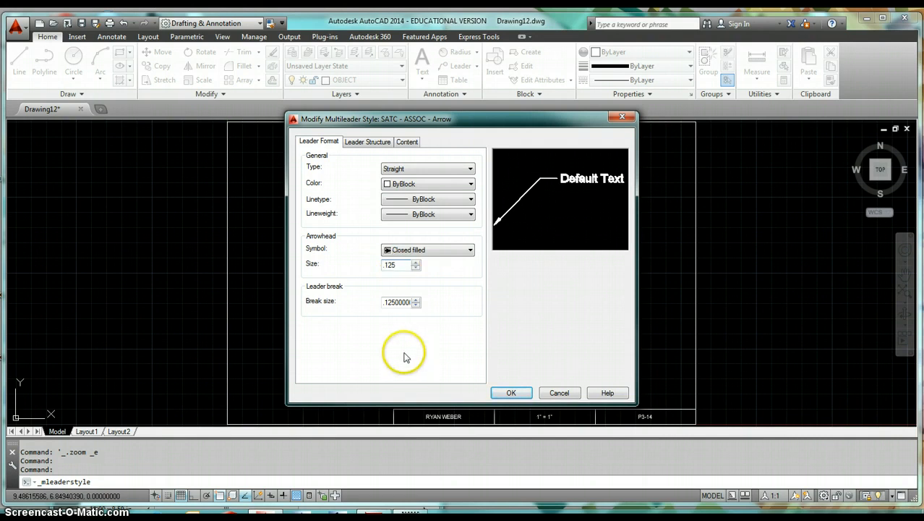
double_click(398, 302)
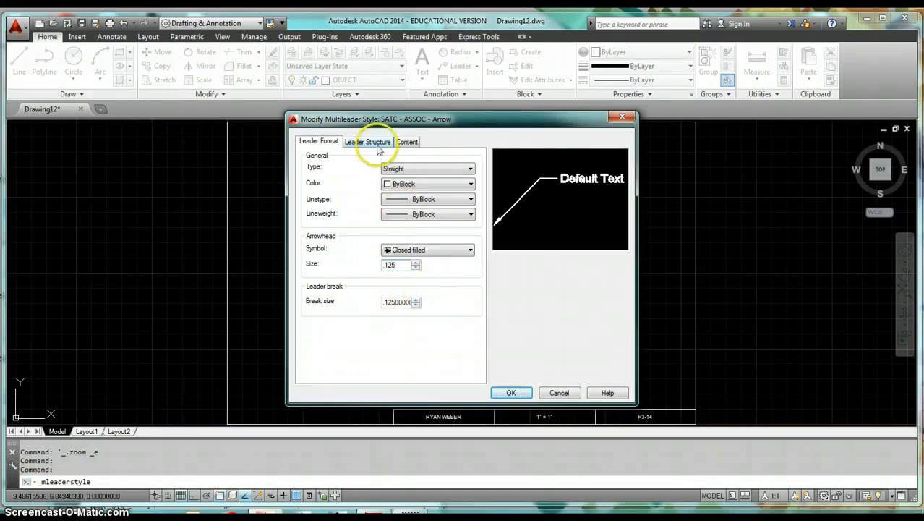
left_click(373, 143)
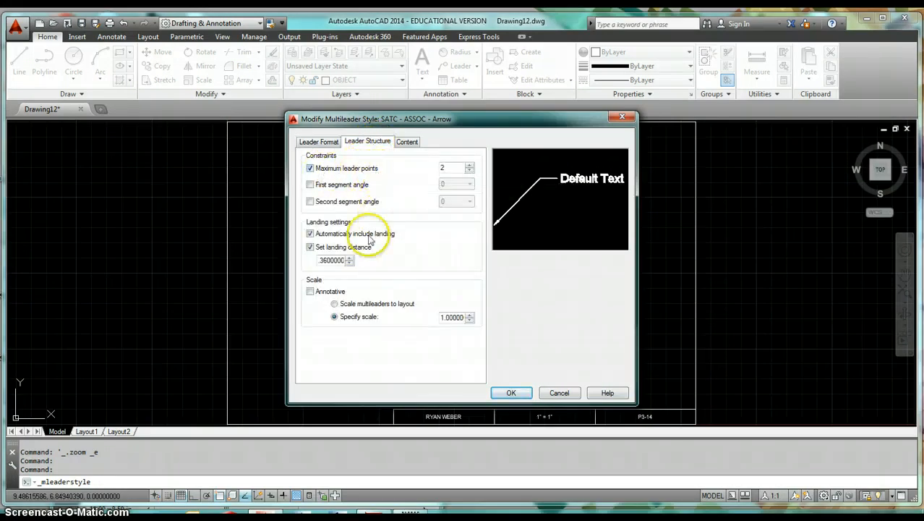
left_click(335, 260)
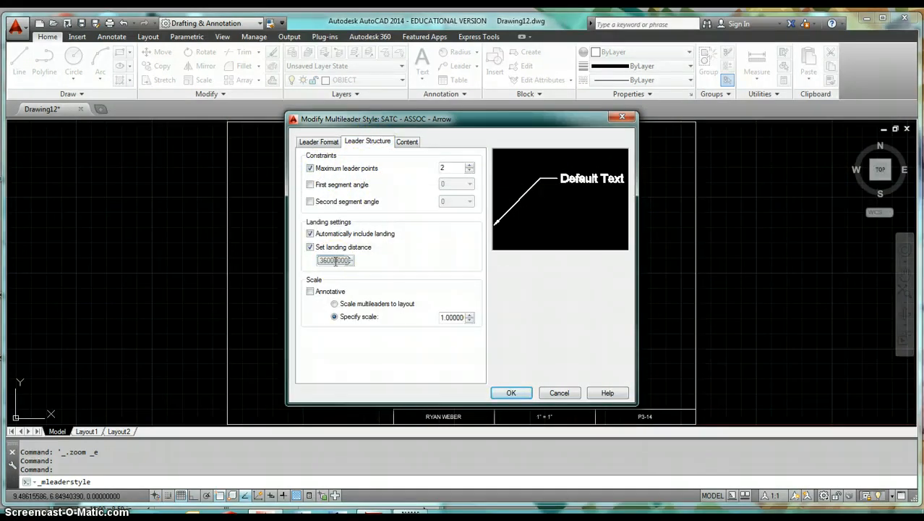
type(".25")
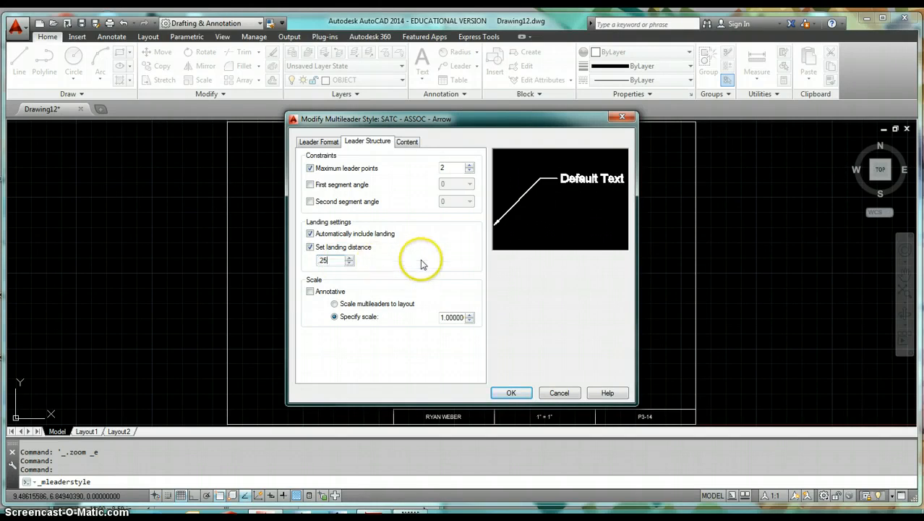
left_click(454, 318)
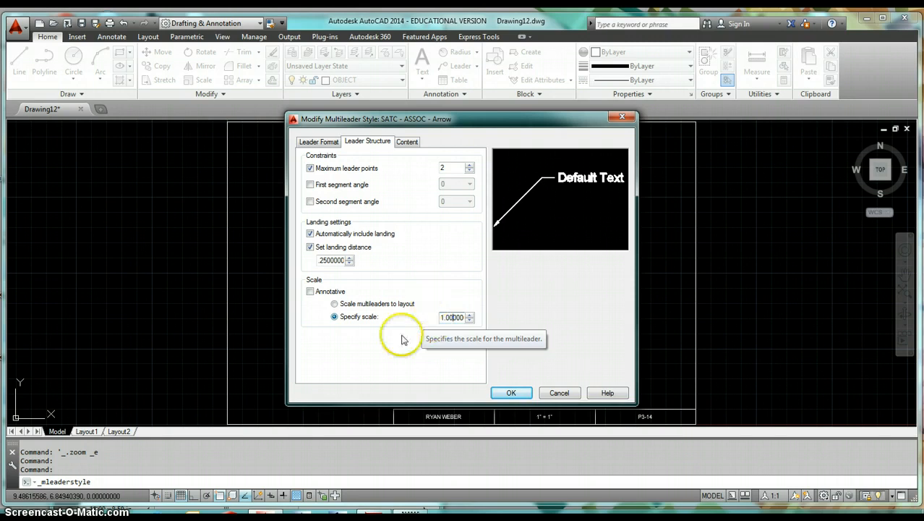
left_click(694, 143)
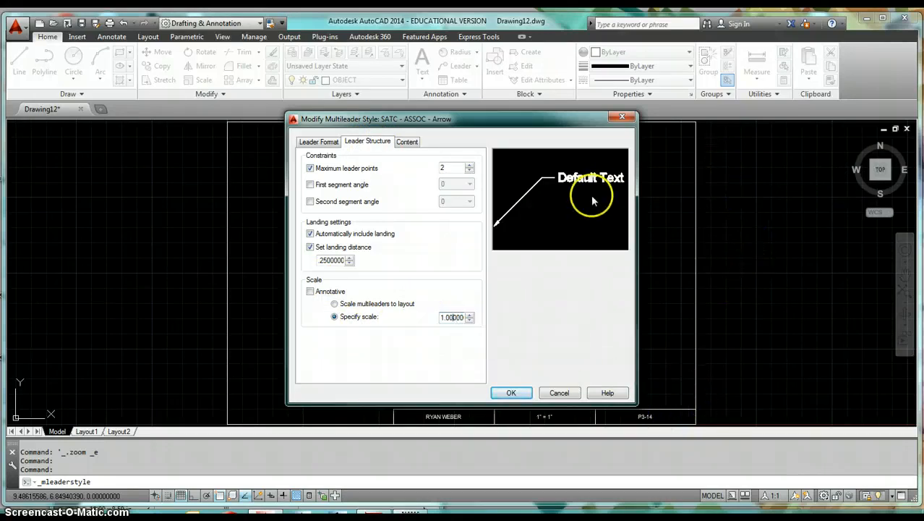
Step: Give the Arrow multileader style the SATC - Associative text style and a text height of .125, and save the style
left_click(407, 143)
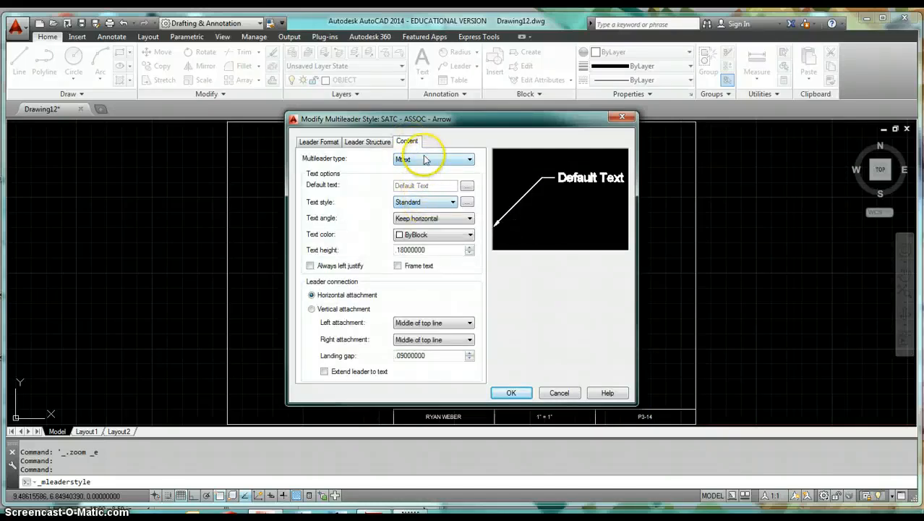
left_click(431, 204)
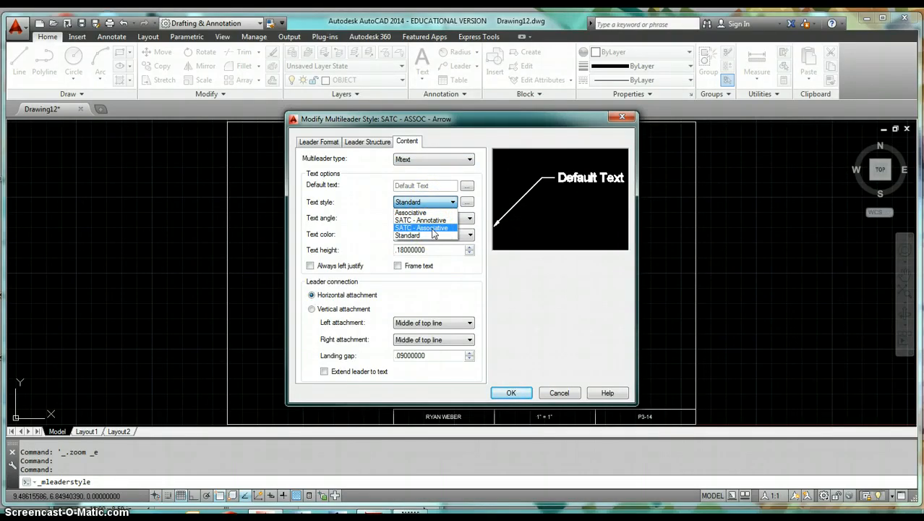
left_click(433, 229)
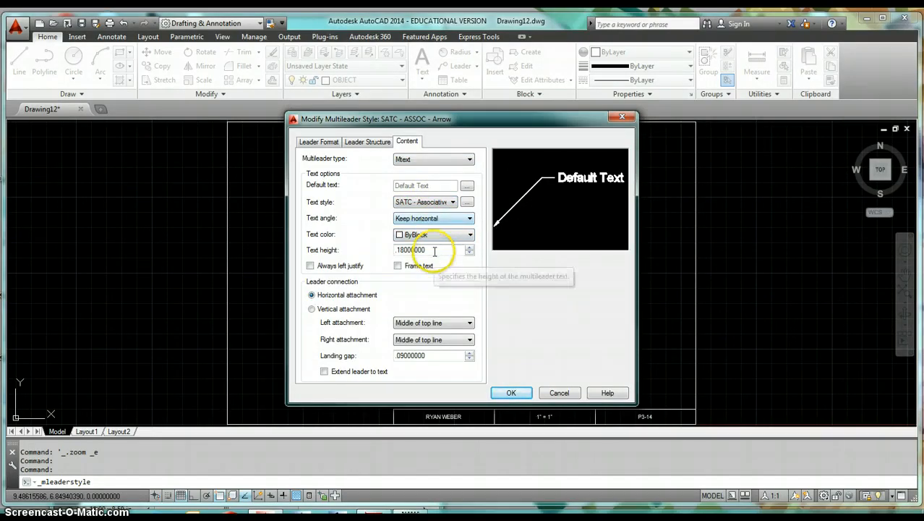
double_click(435, 250)
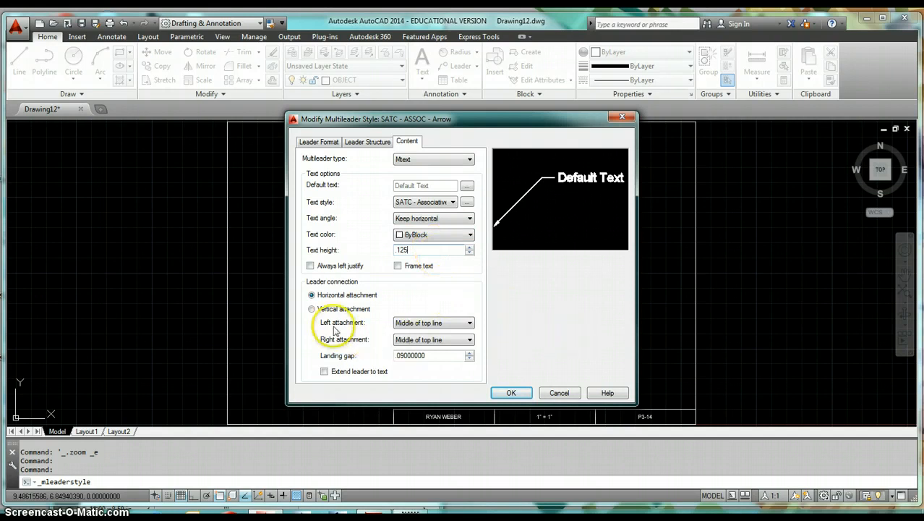
left_click(344, 301)
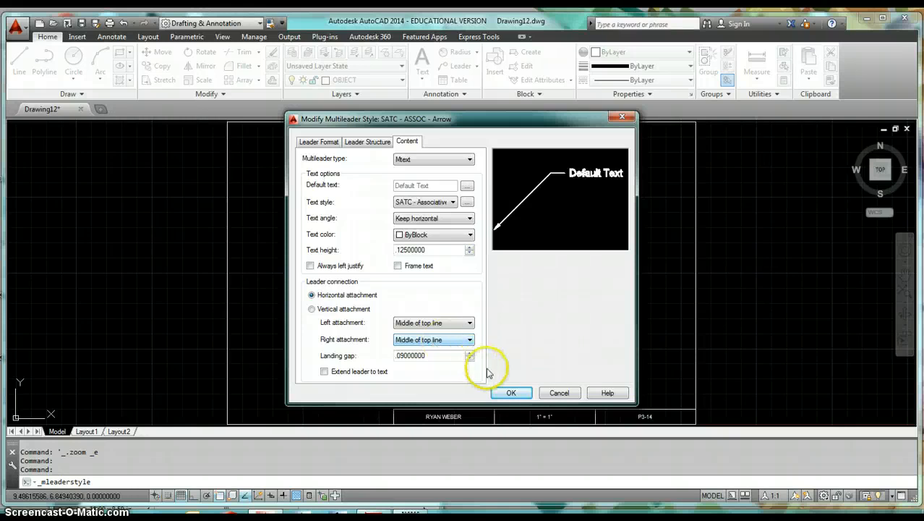
left_click(515, 393)
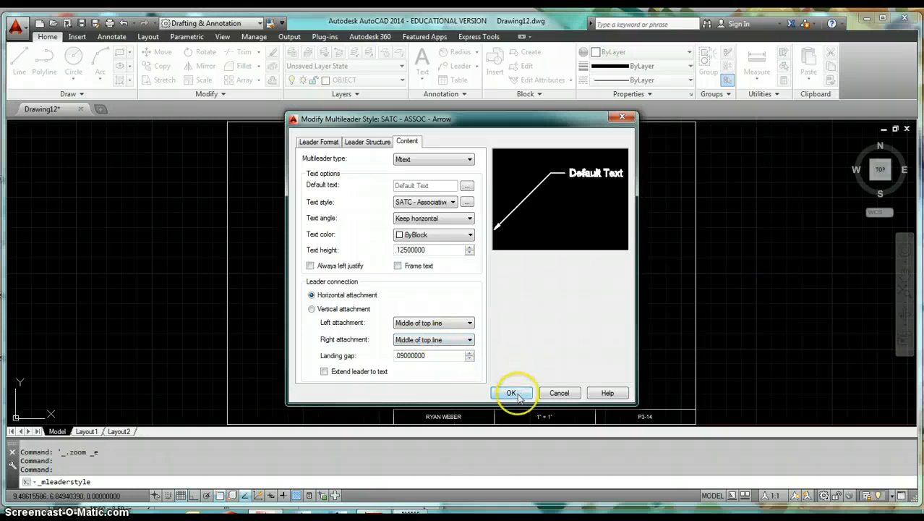
left_click(515, 394)
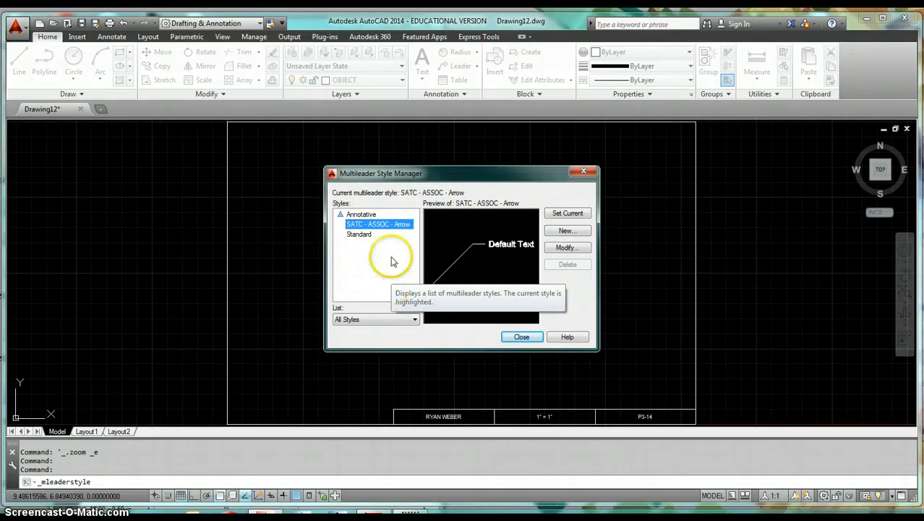
Step: Create another multileader style named "SATC - ASSOC - Surface" based on SATC - ASSOC - Arrow
left_click(565, 231)
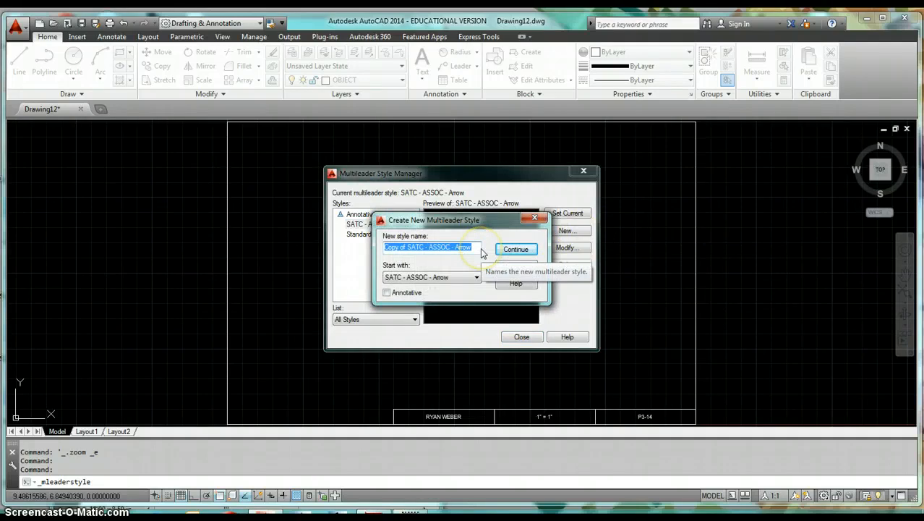
left_click(481, 249)
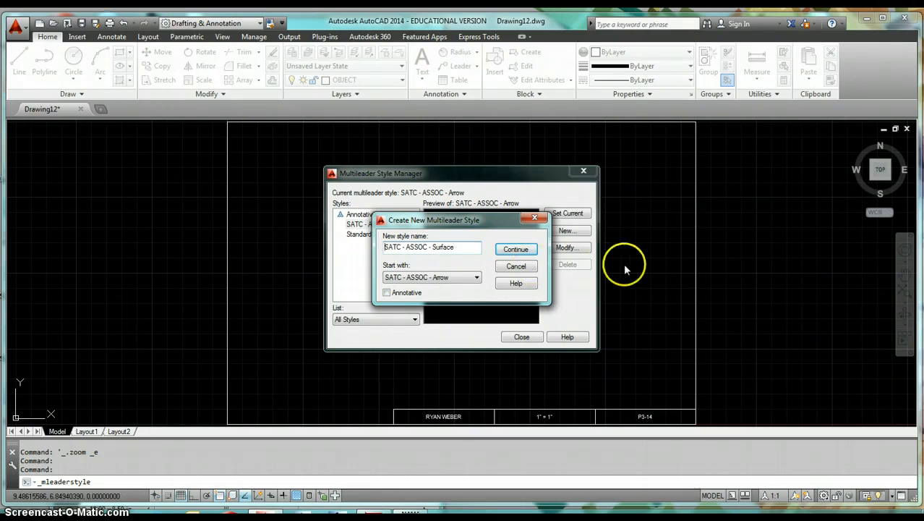
left_click(515, 248)
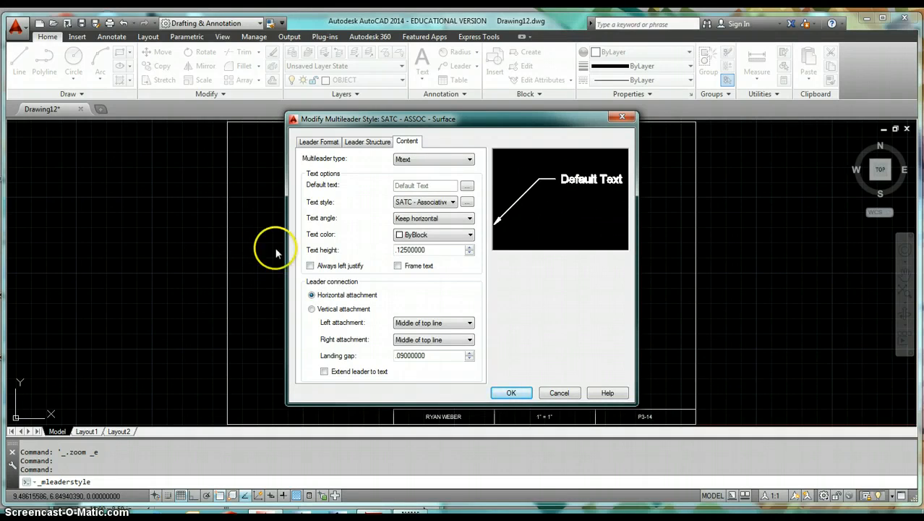
Step: Set the Surface multileader style's arrowhead symbol to Dot, save the style and close the style manager
left_click(324, 143)
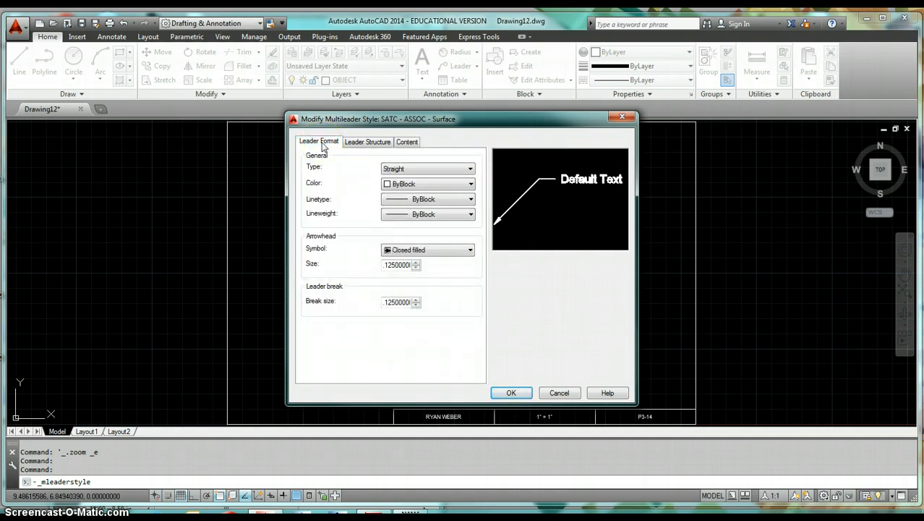
left_click(446, 252)
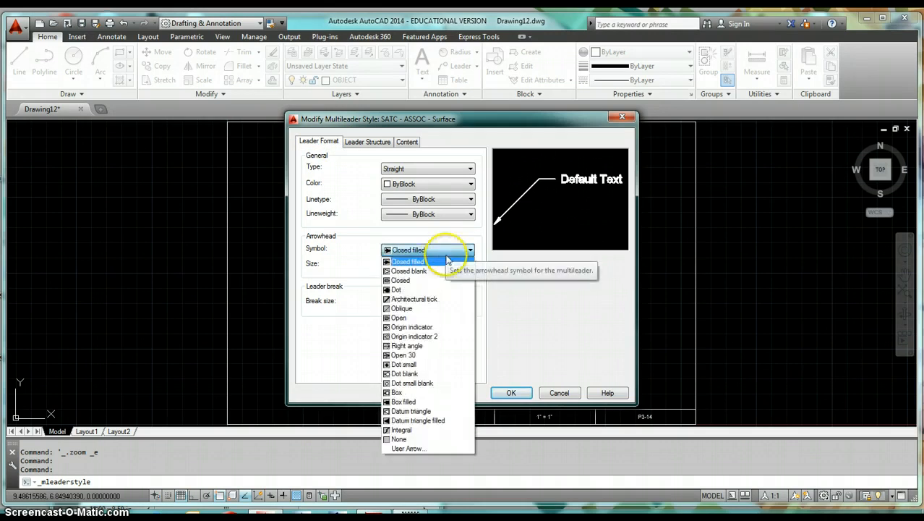
left_click(404, 290)
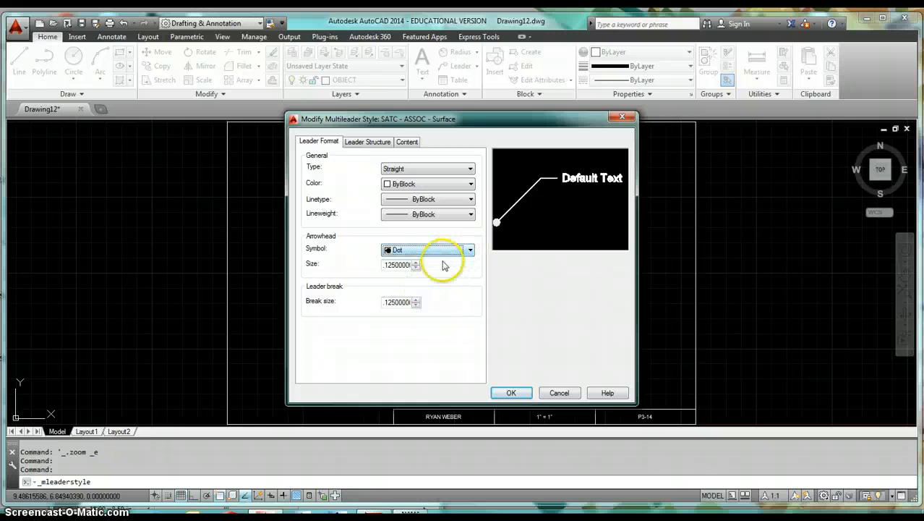
left_click(357, 143)
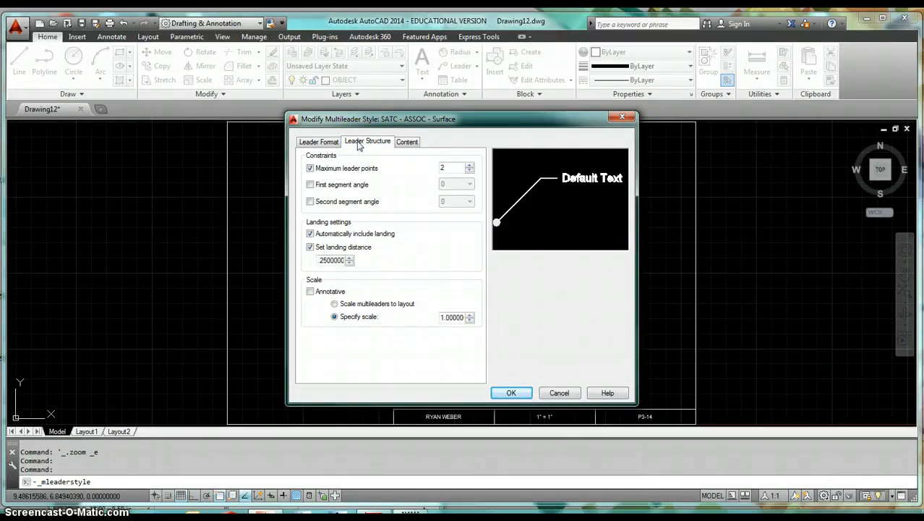
left_click(406, 141)
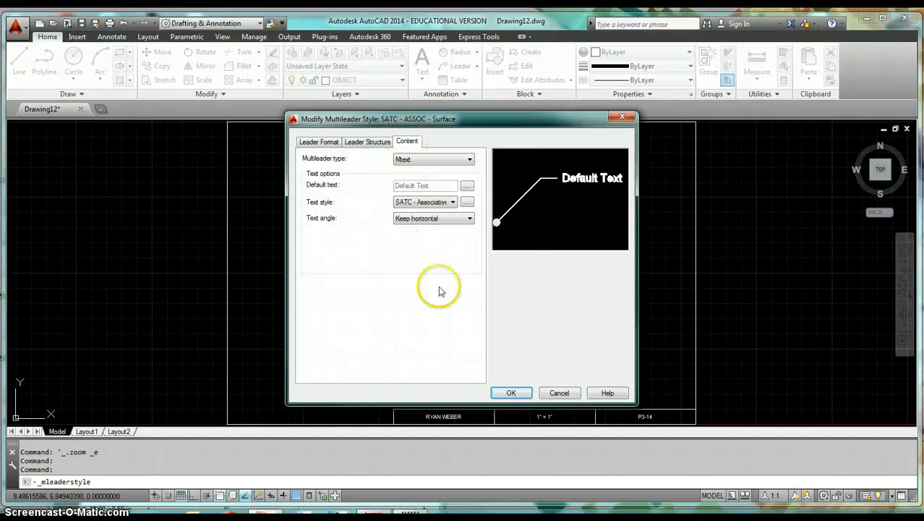
left_click(515, 394)
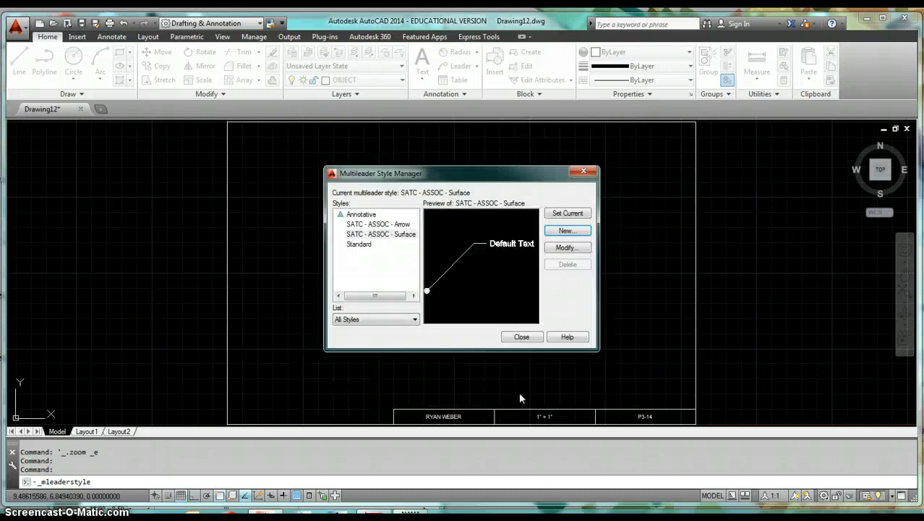
left_click(523, 339)
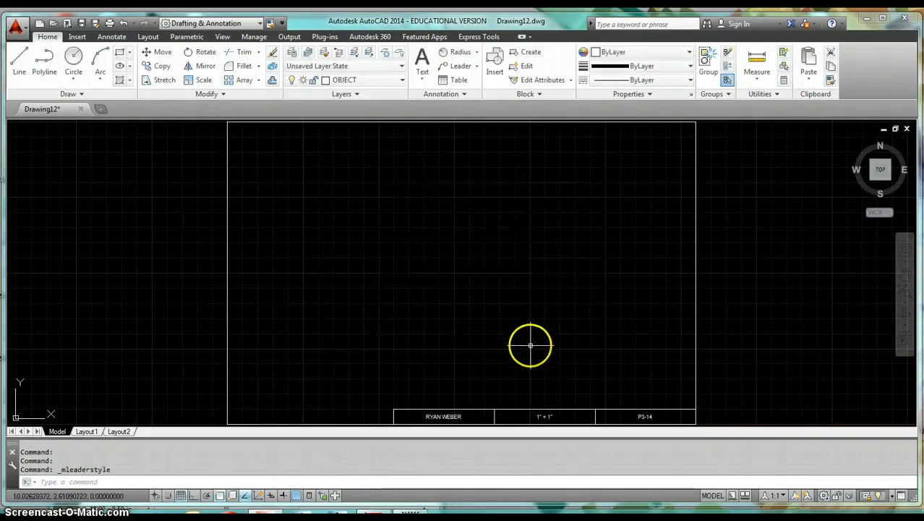
Step: Save the drawing as an AutoCAD Drawing Template (*.dwt), replacing the existing acad - ASSOC file and keeping the default template options
left_click(96, 24)
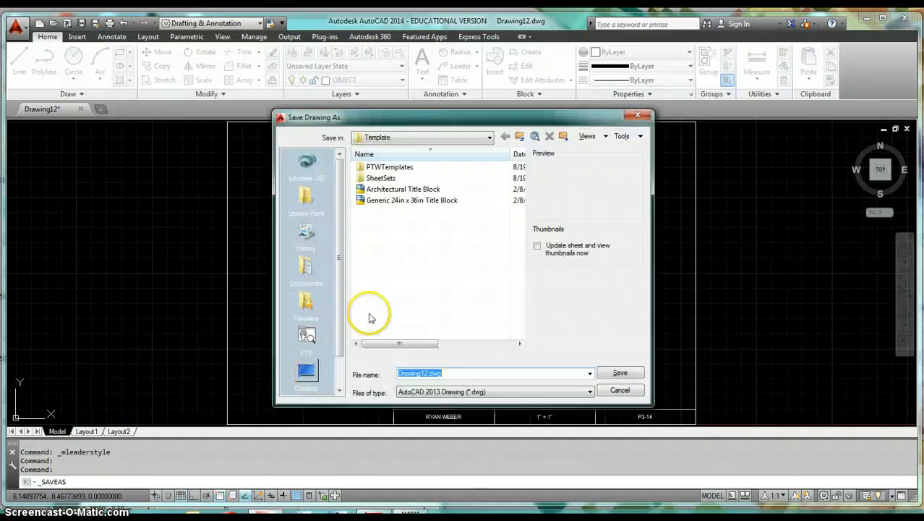
left_click(493, 391)
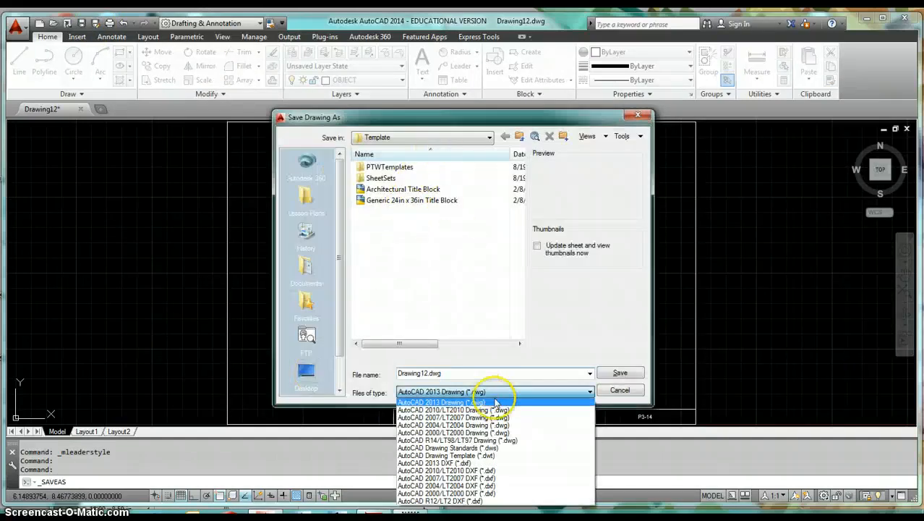
left_click(517, 455)
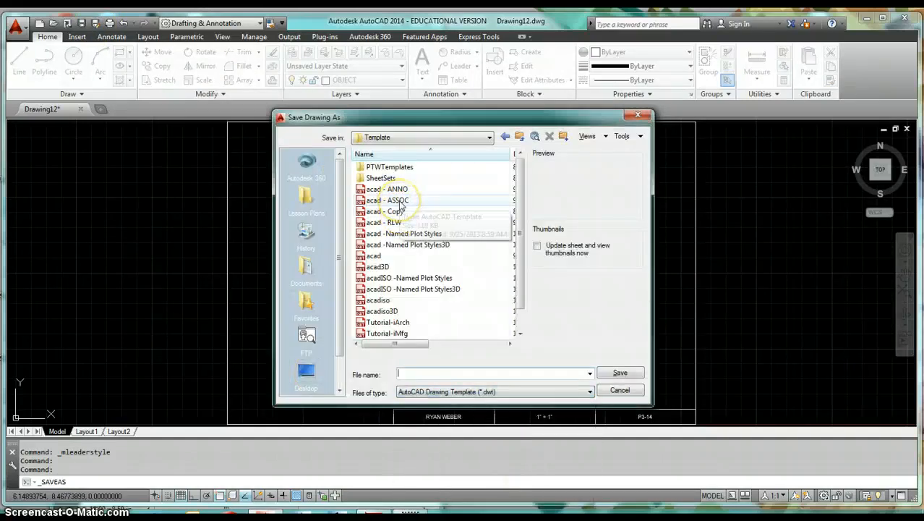
left_click(398, 201)
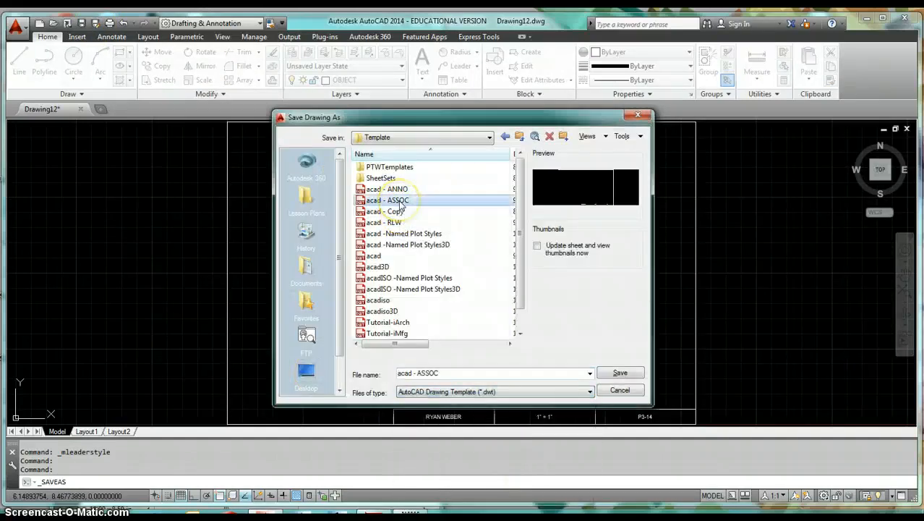
left_click(630, 376)
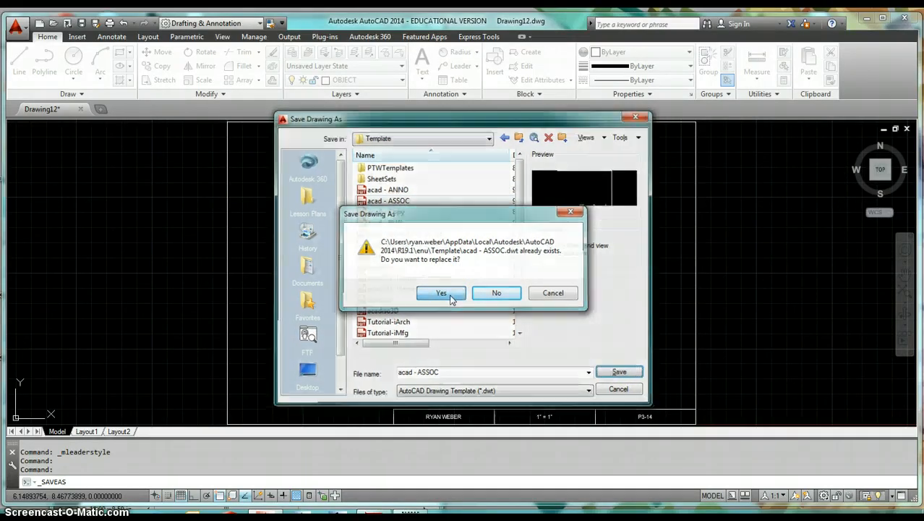
left_click(450, 299)
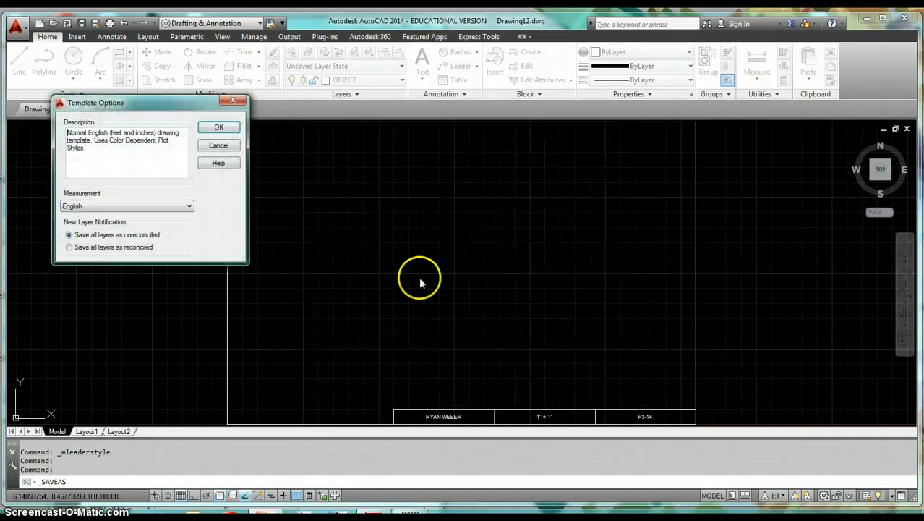
left_click(228, 134)
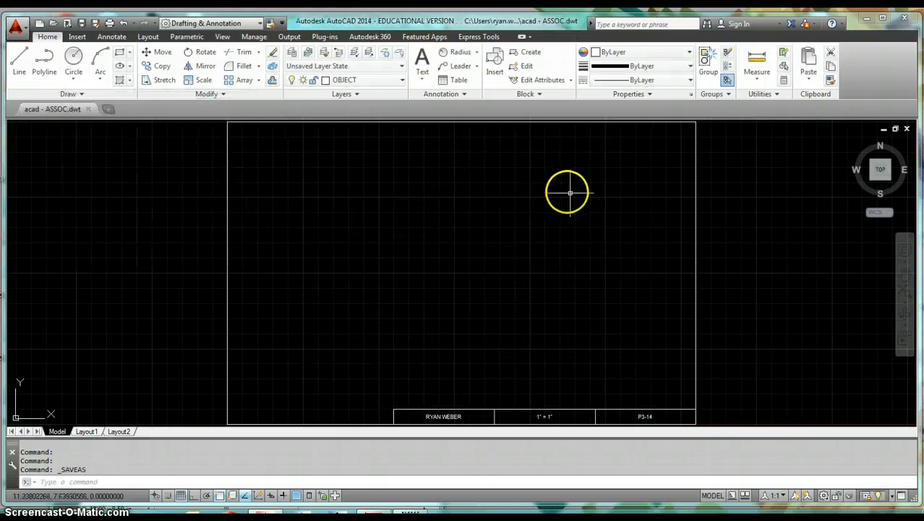
Step: Make SATC - ASSOC - Arrow the current multileader style and save the template
left_click(444, 96)
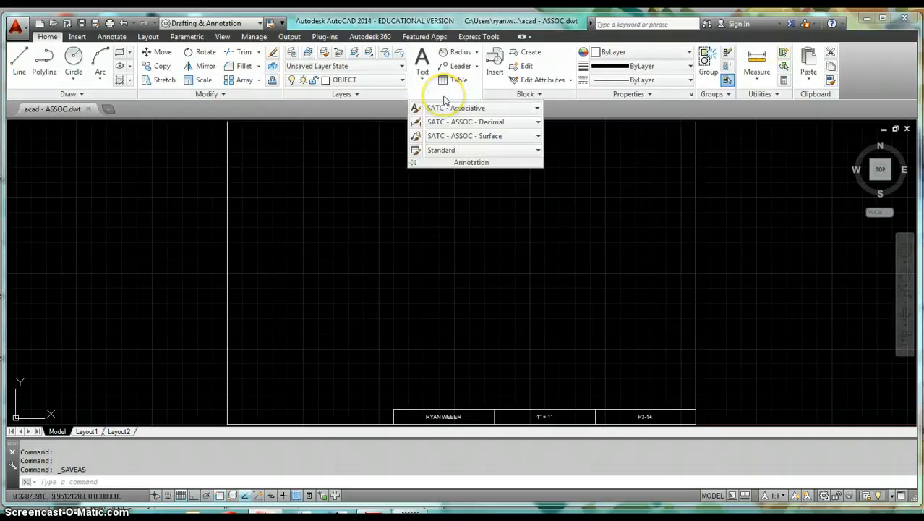
left_click(504, 137)
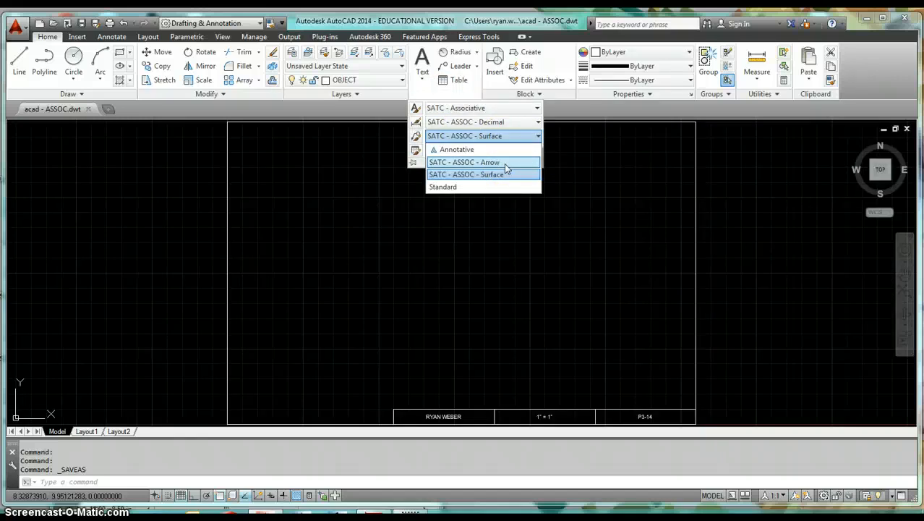
left_click(504, 165)
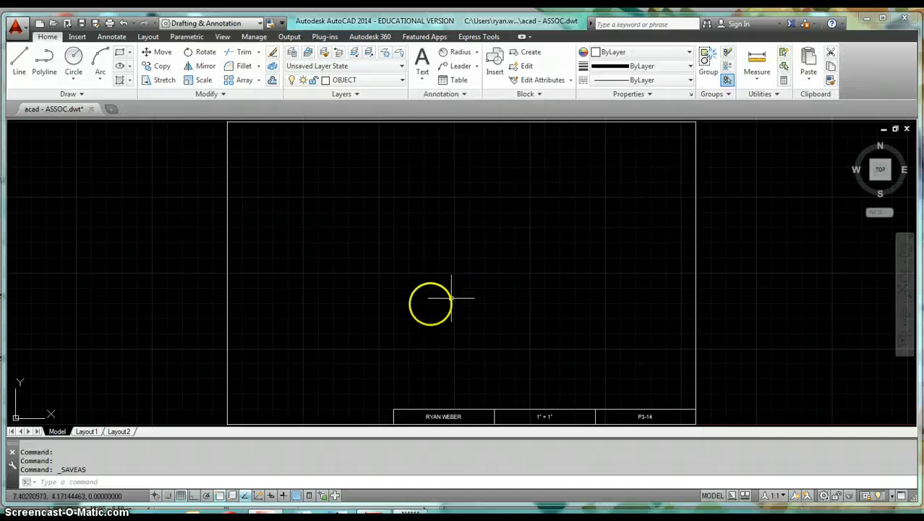
left_click(82, 24)
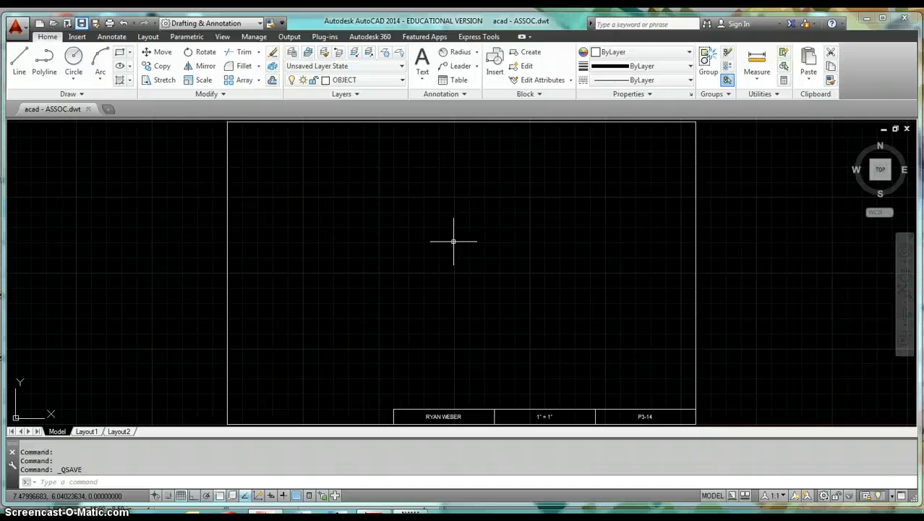
Step: Review the SATC - ASSOC - Arrow multileader style's content and leader structure settings, especially the Annotative scale option, and the multileader style list
left_click(429, 94)
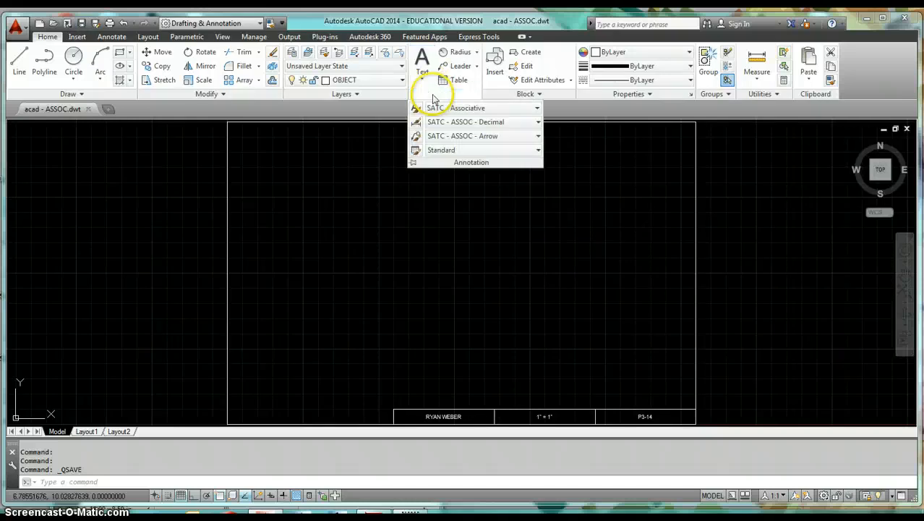
left_click(417, 137)
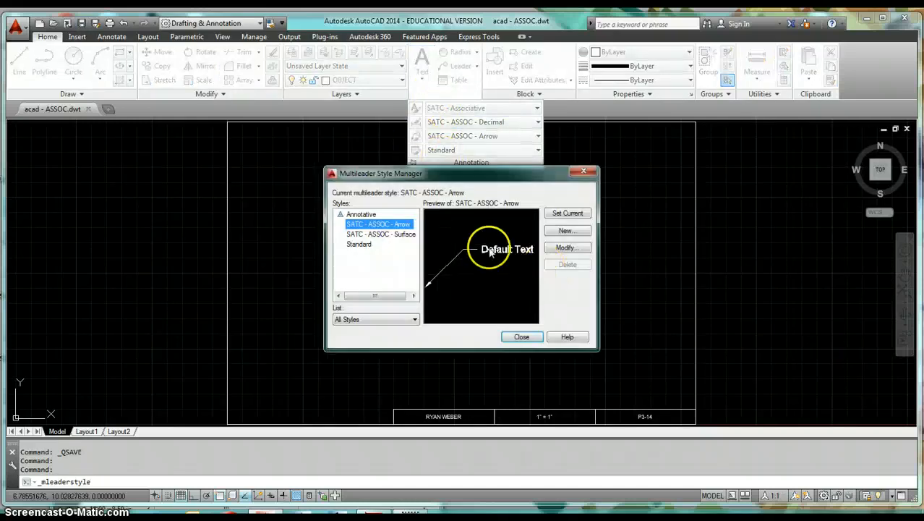
left_click(565, 247)
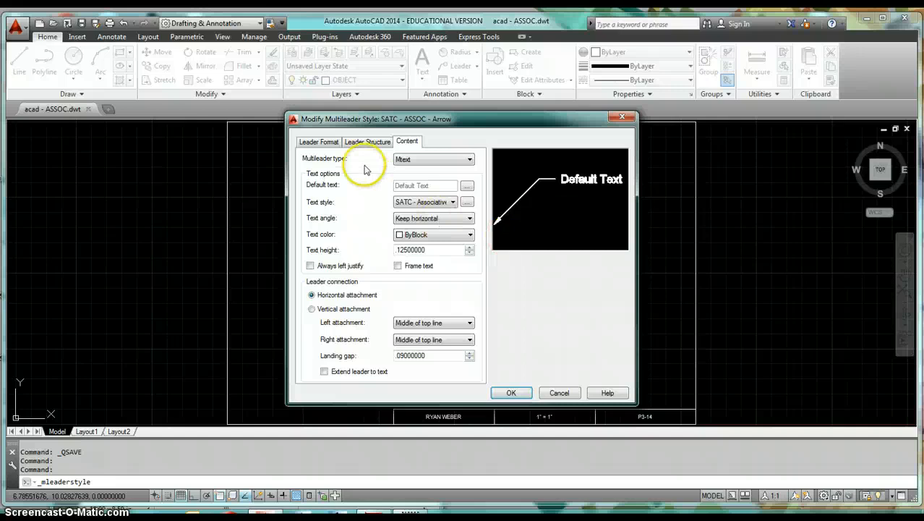
left_click(367, 144)
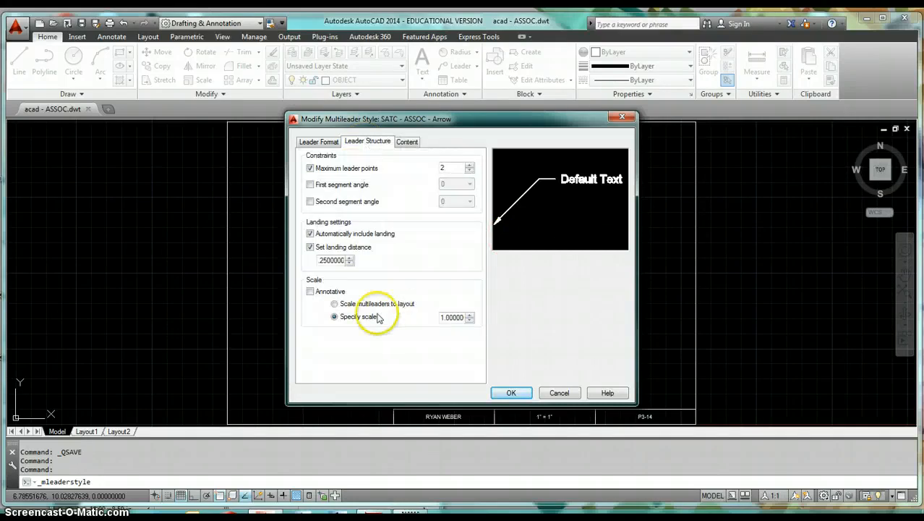
left_click(310, 291)
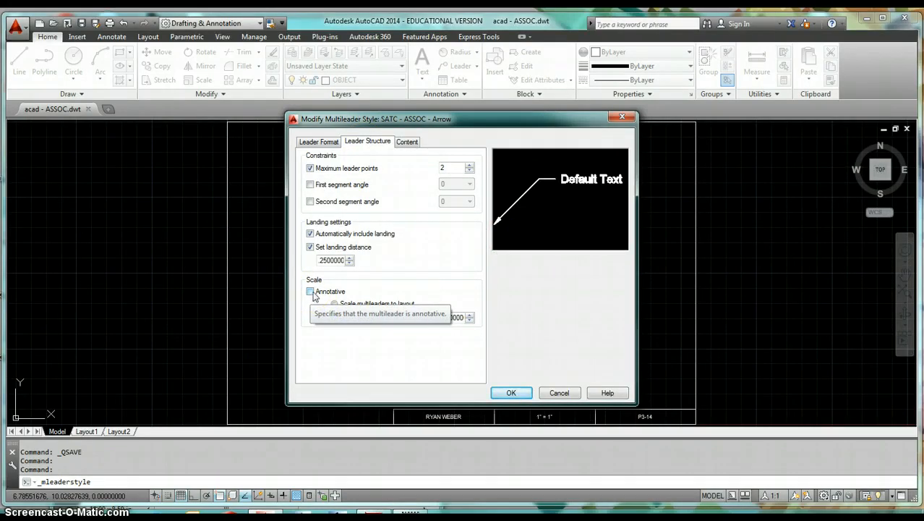
left_click(311, 291)
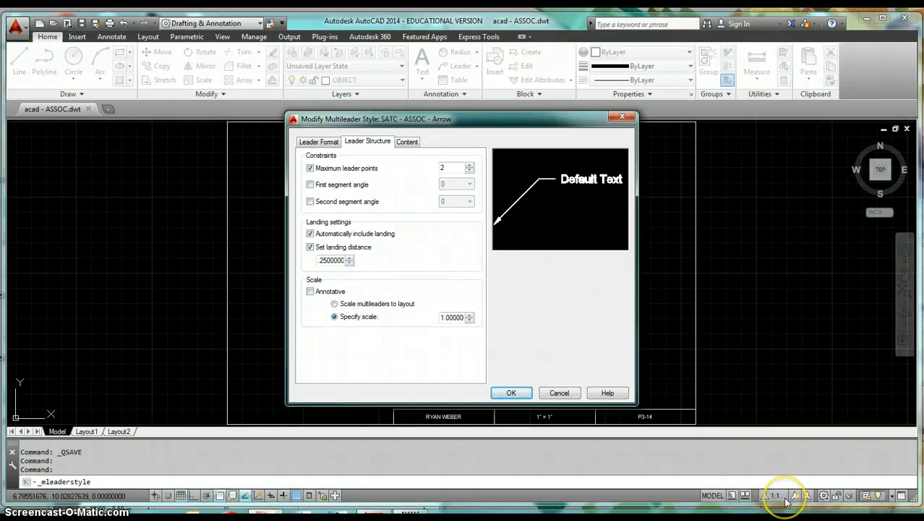
left_click(514, 393)
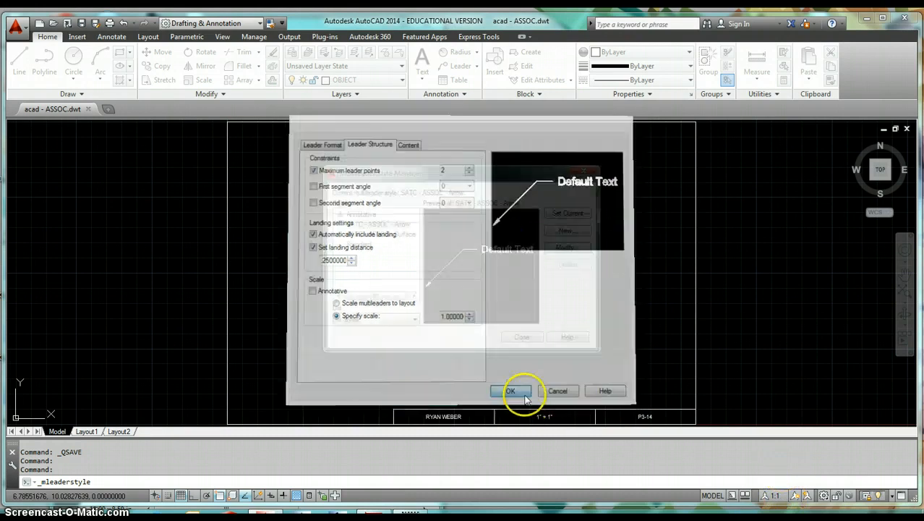
left_click(522, 338)
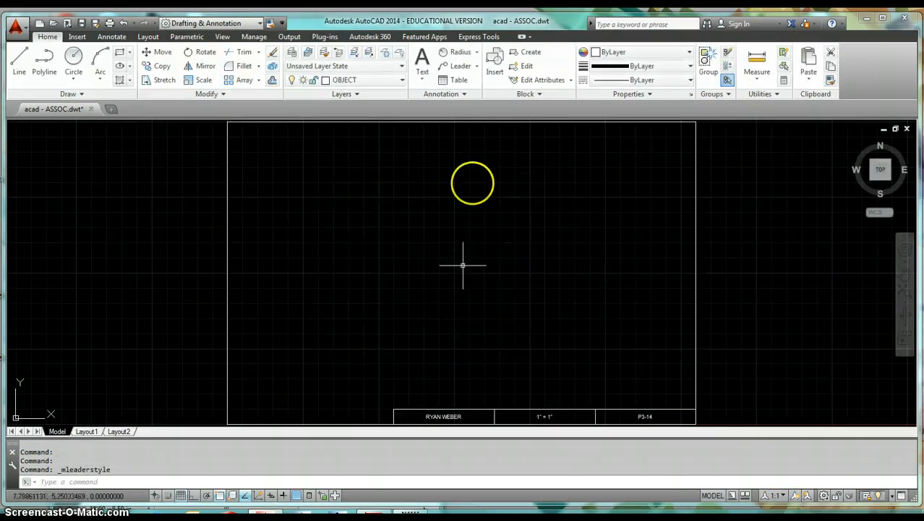
left_click(415, 96)
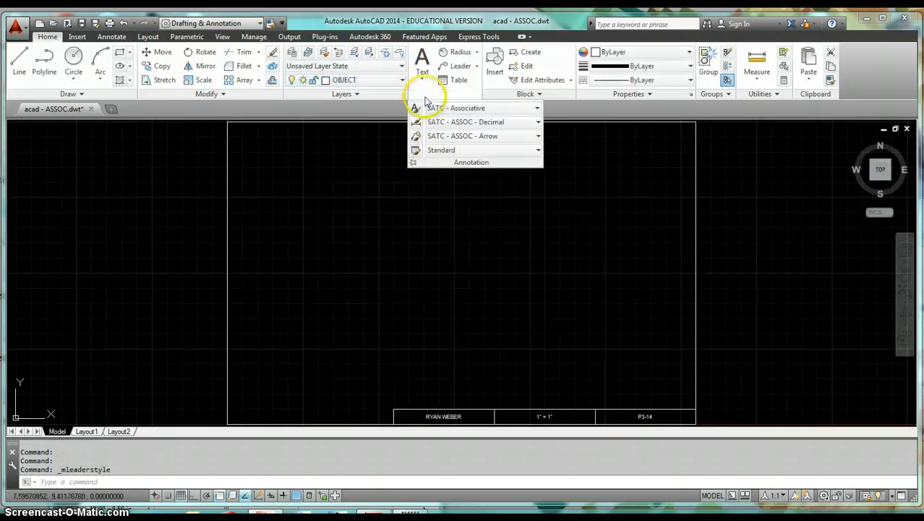
left_click(416, 137)
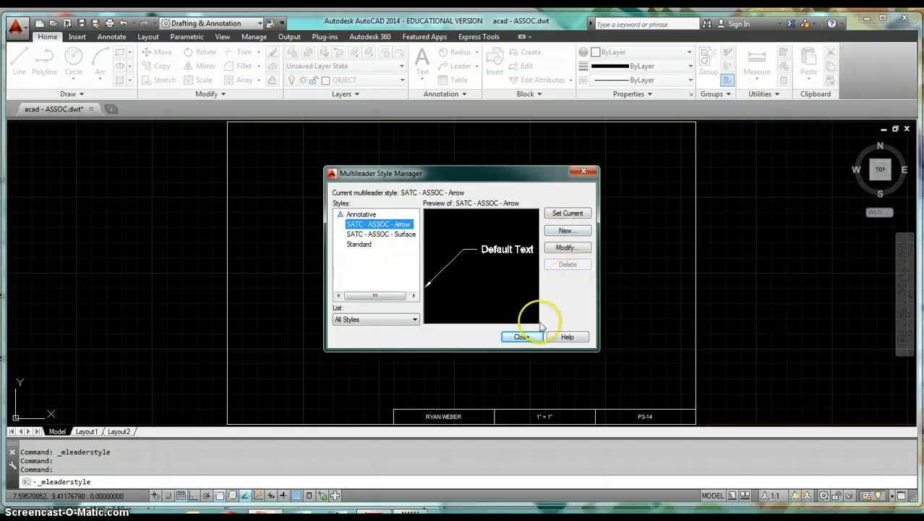
left_click(522, 336)
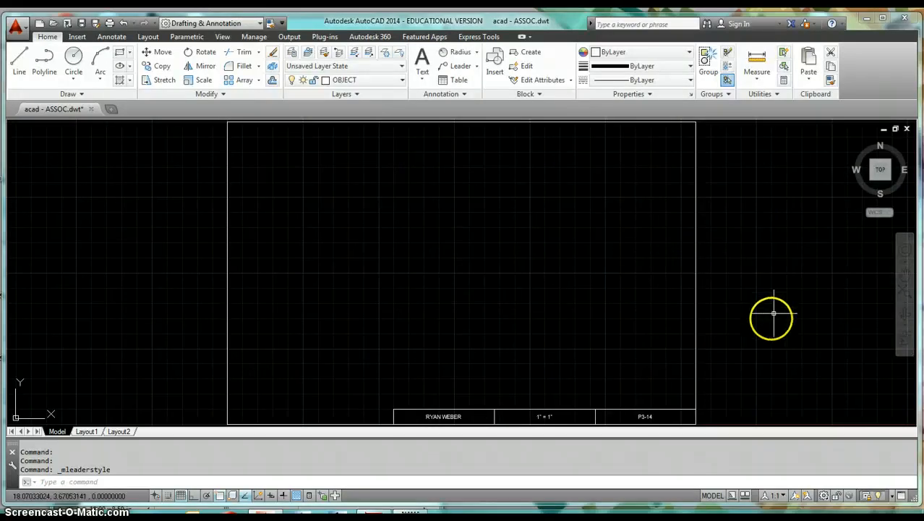